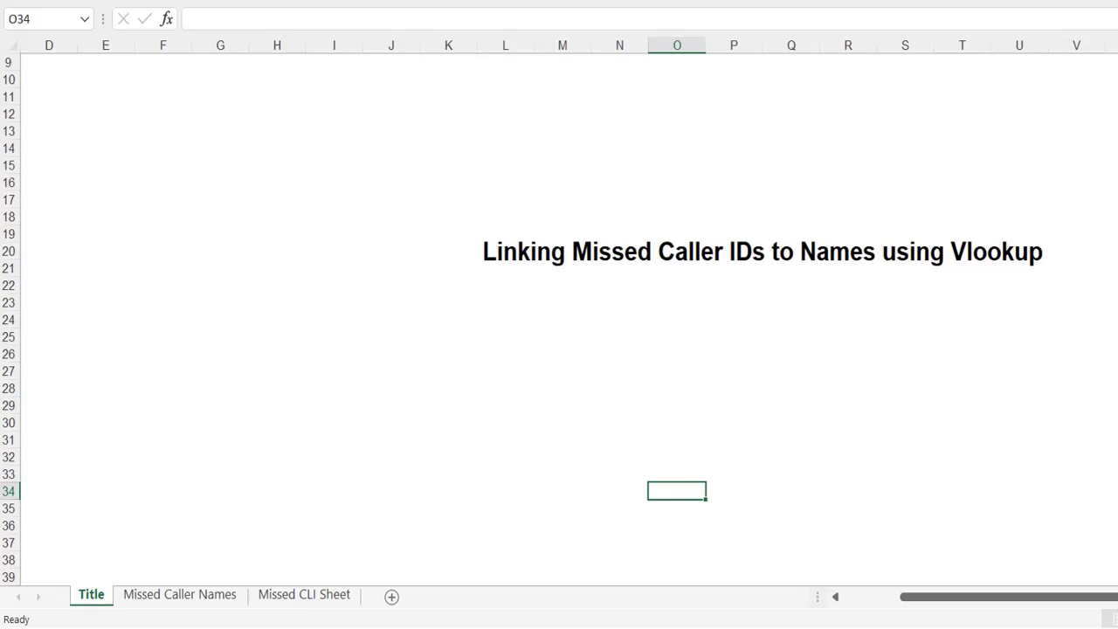
Open the Missed Caller Names sheet and examine the contact list, the missed caller IDs and the Who Called? column
left_click(578, 254)
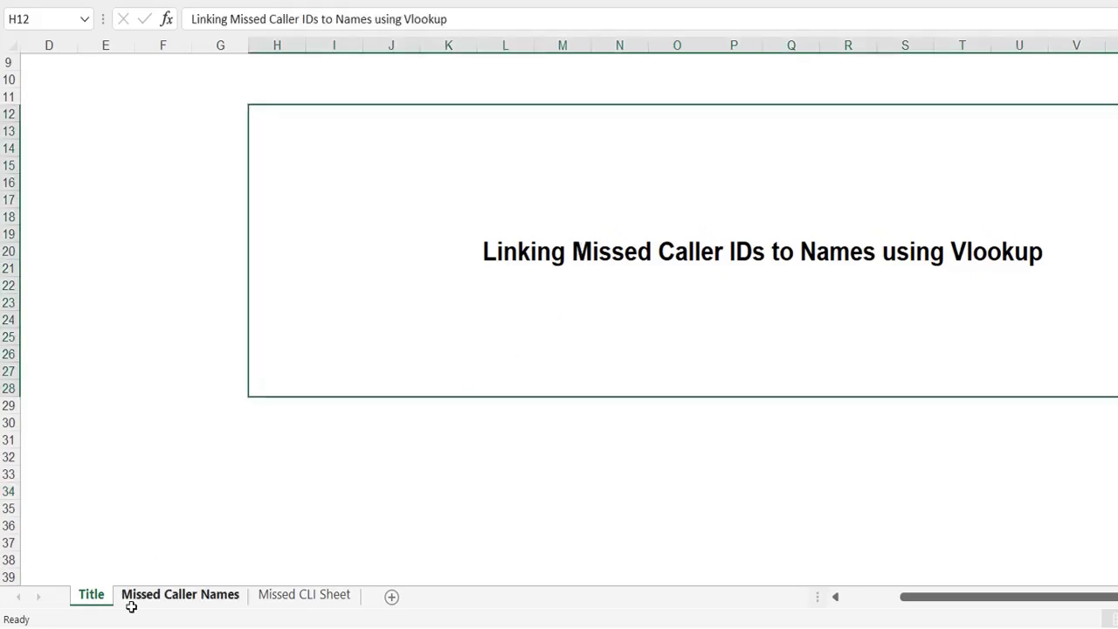
left_click(184, 602)
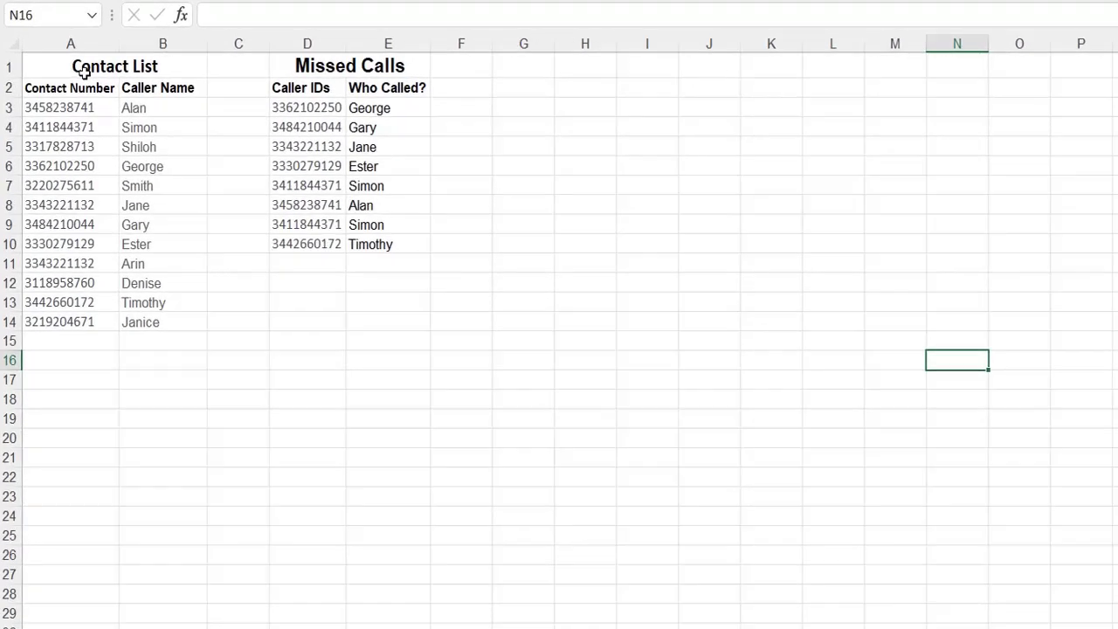
left_click(86, 61)
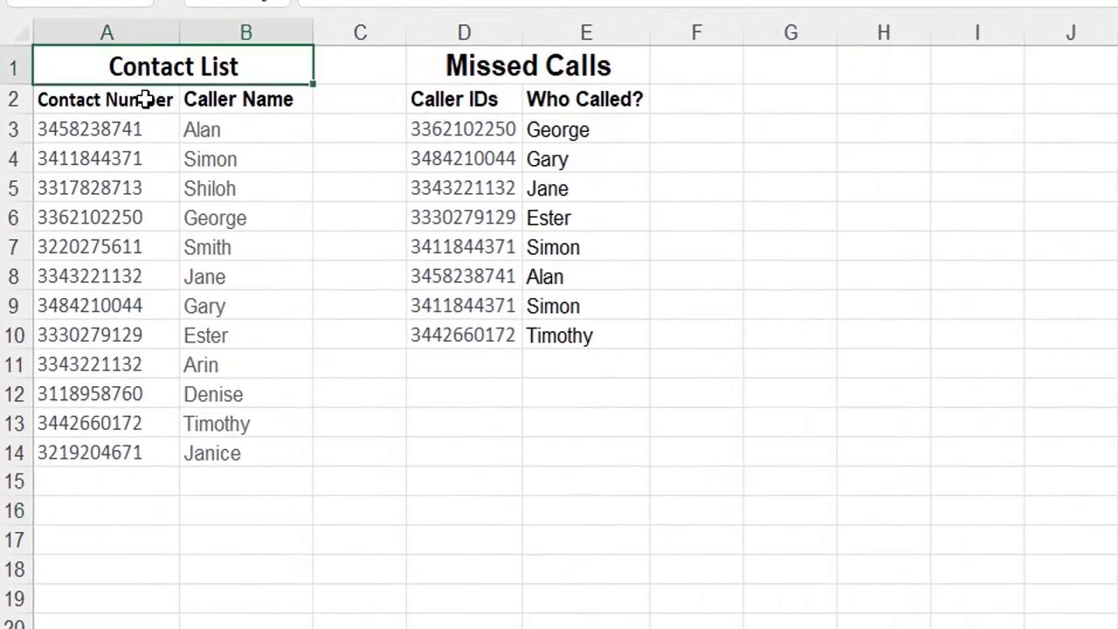
left_click(144, 100)
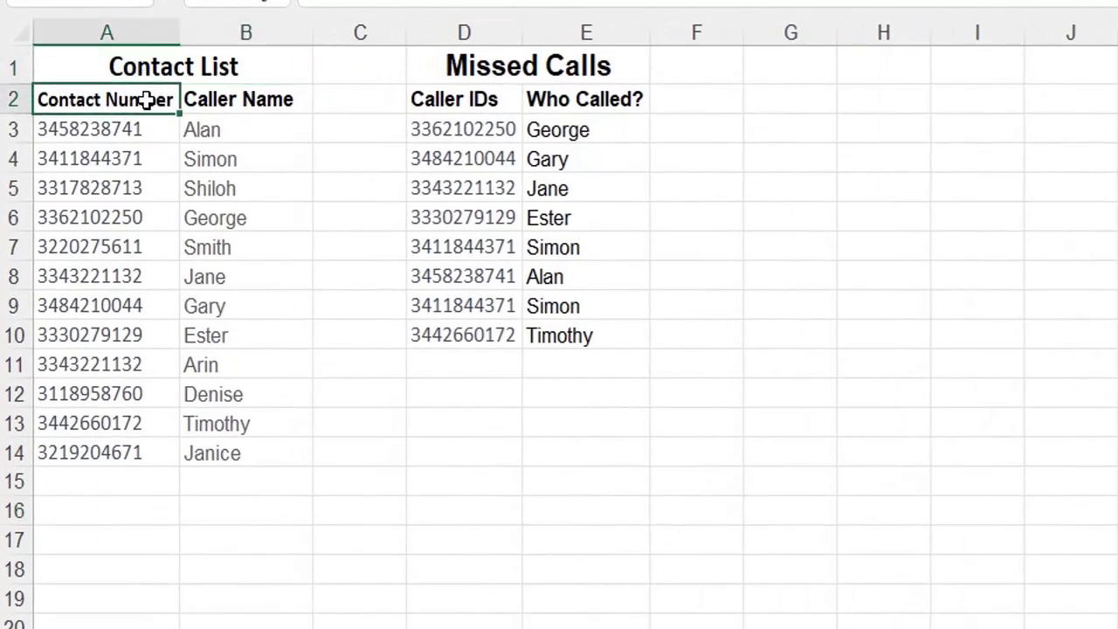
left_click(256, 94)
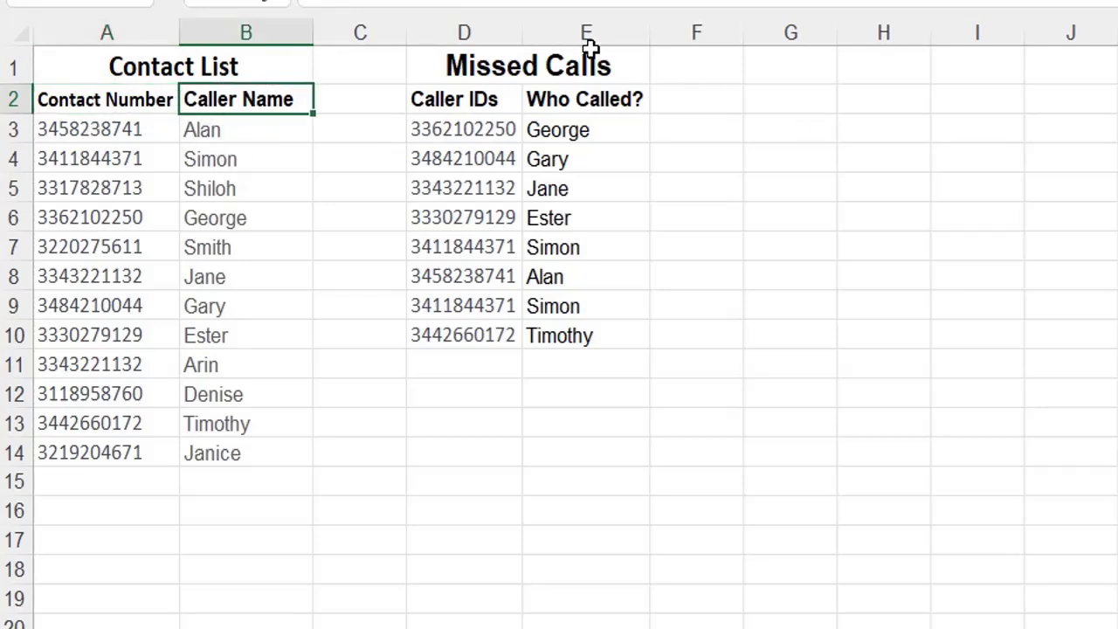
left_click_drag(497, 129, 463, 335)
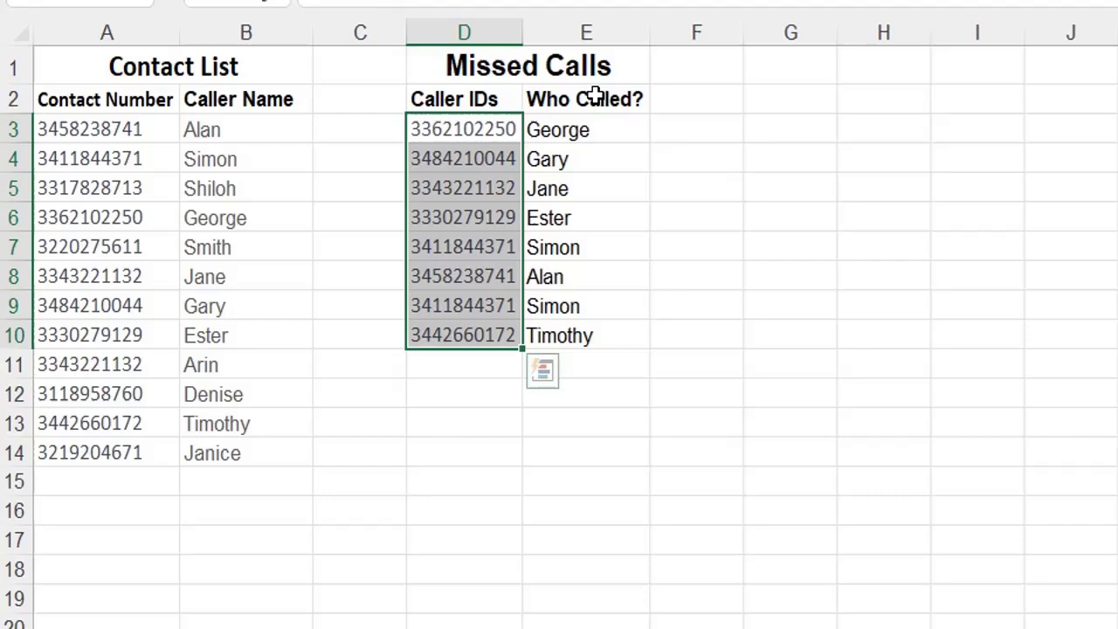
left_click_drag(585, 129, 583, 335)
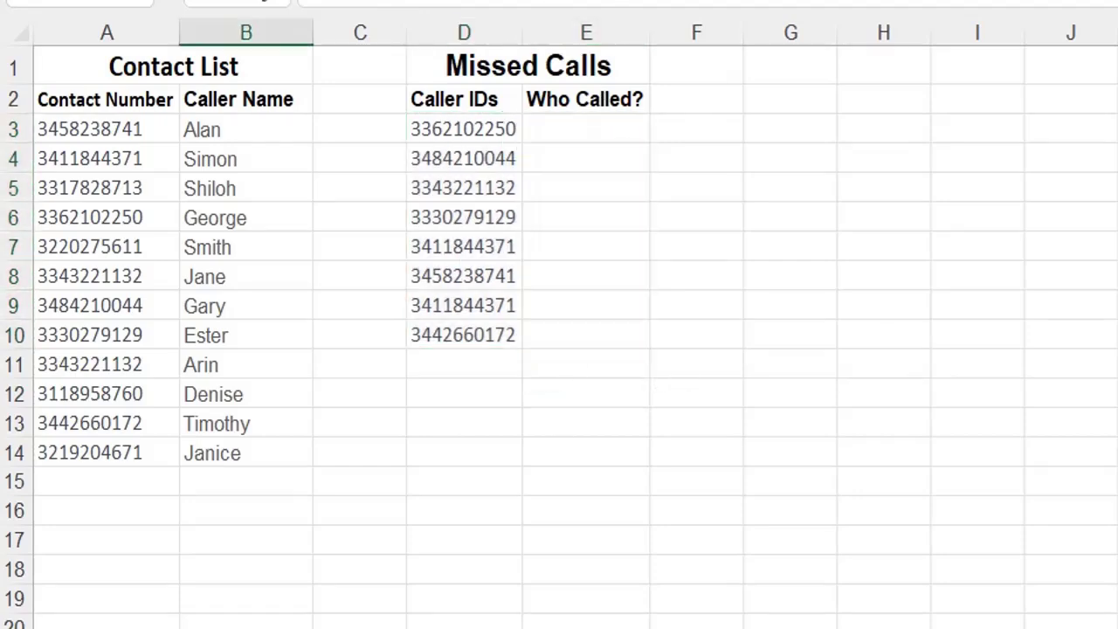
left_click(588, 128)
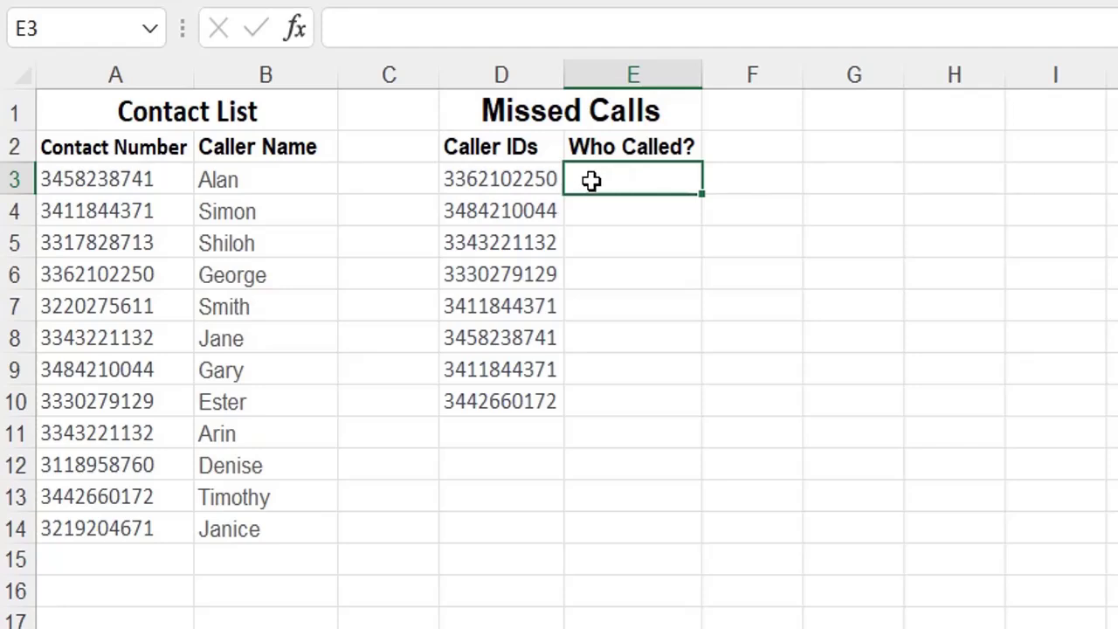
left_click(542, 177)
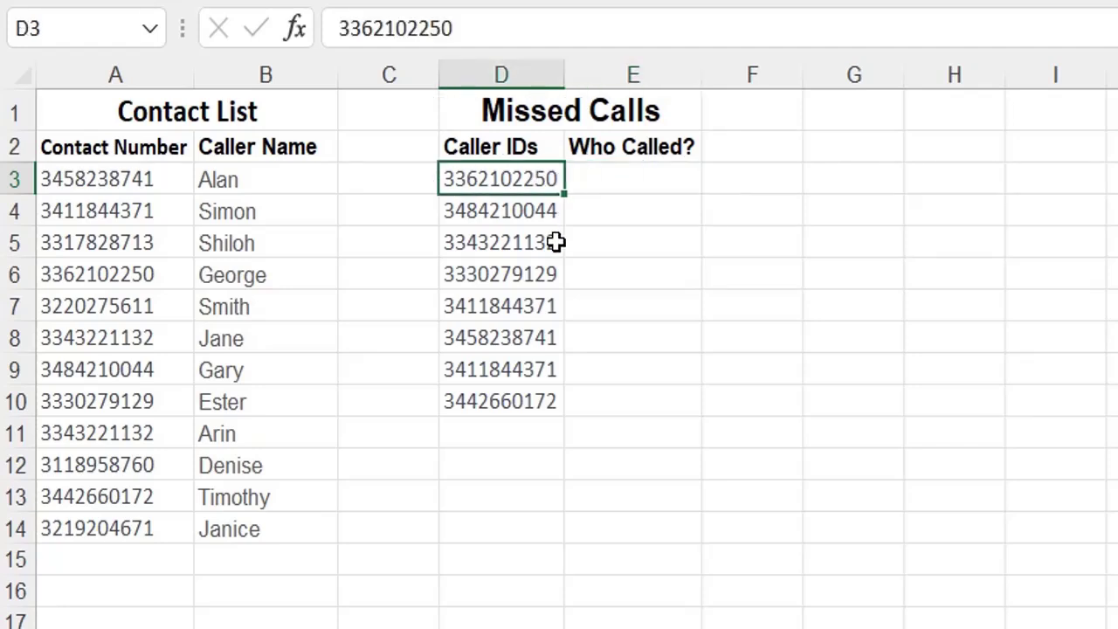
left_click_drag(120, 182, 278, 520)
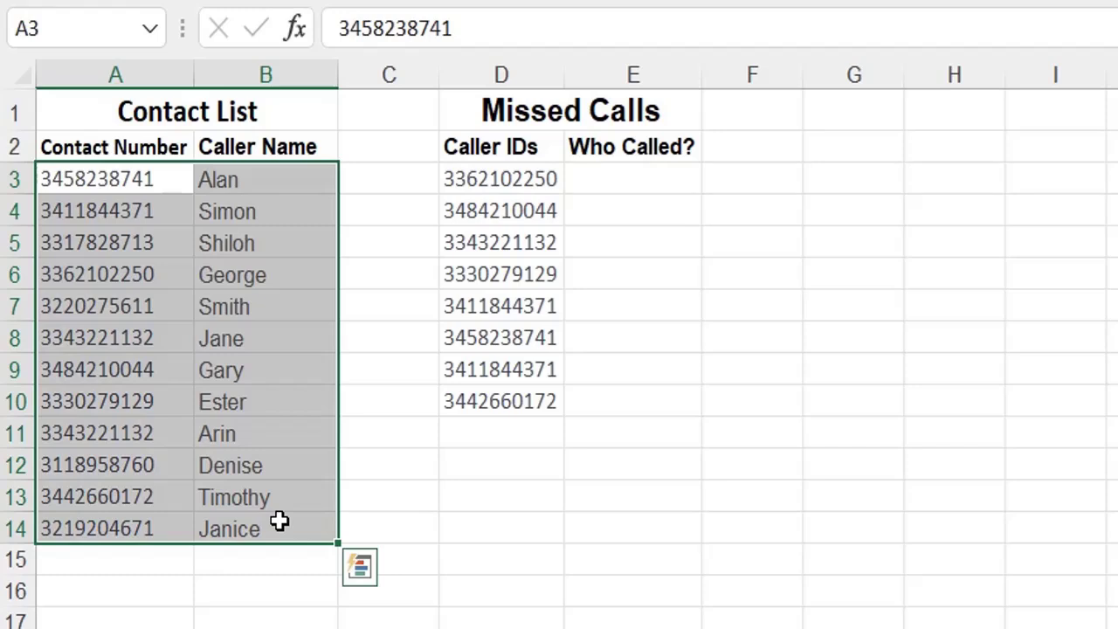
Start a VLOOKUP formula in E3 with D3 as the lookup value and A3:B14 as the table array
left_click(611, 185)
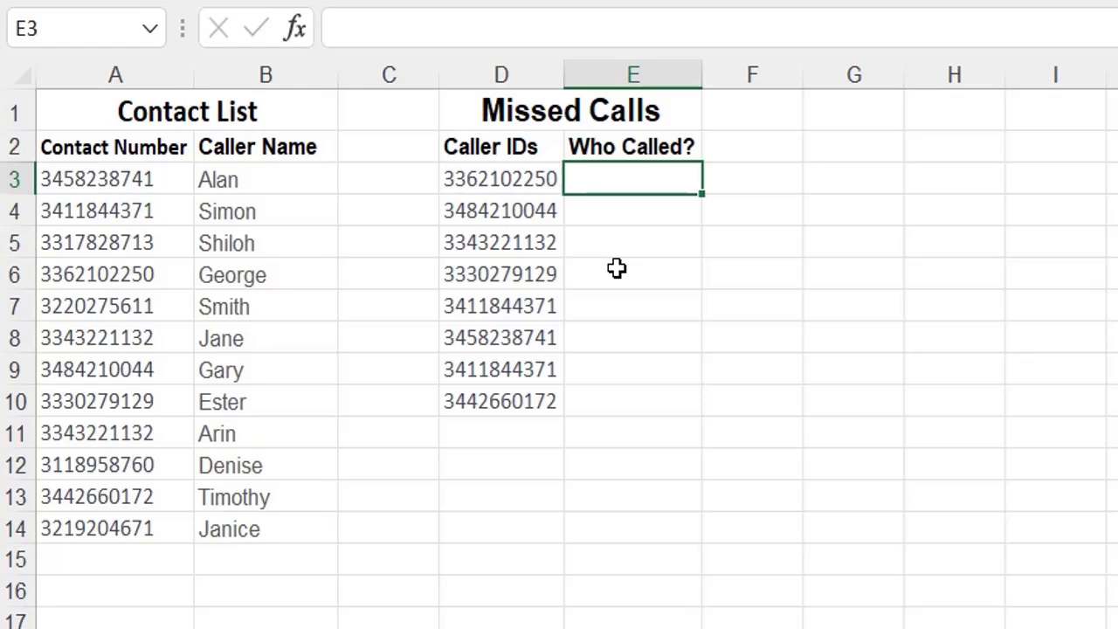
type("=")
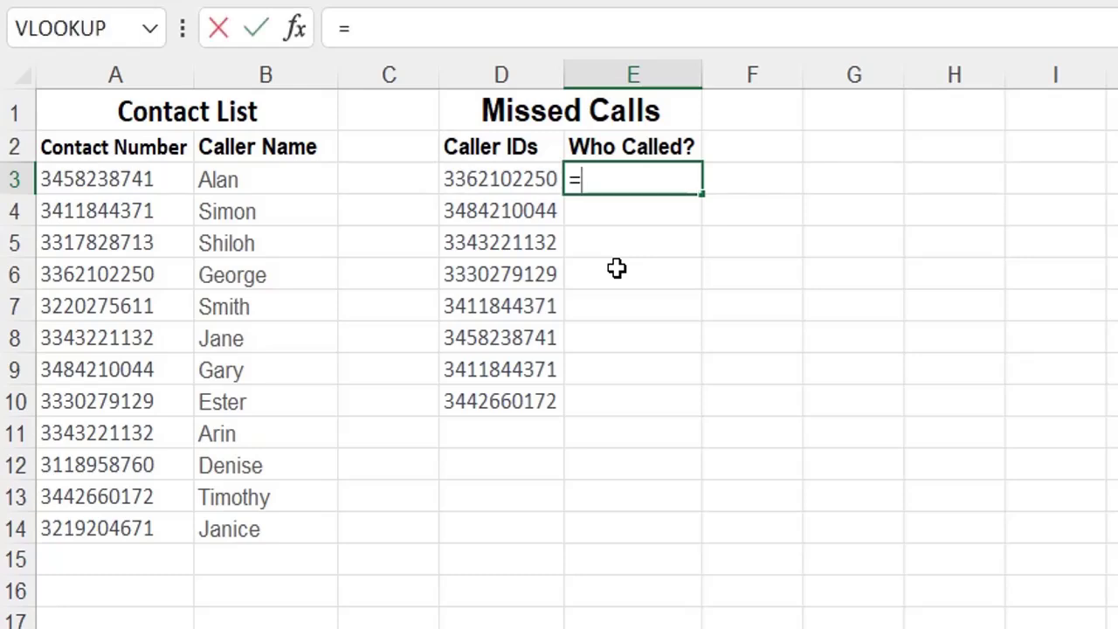
type("vl")
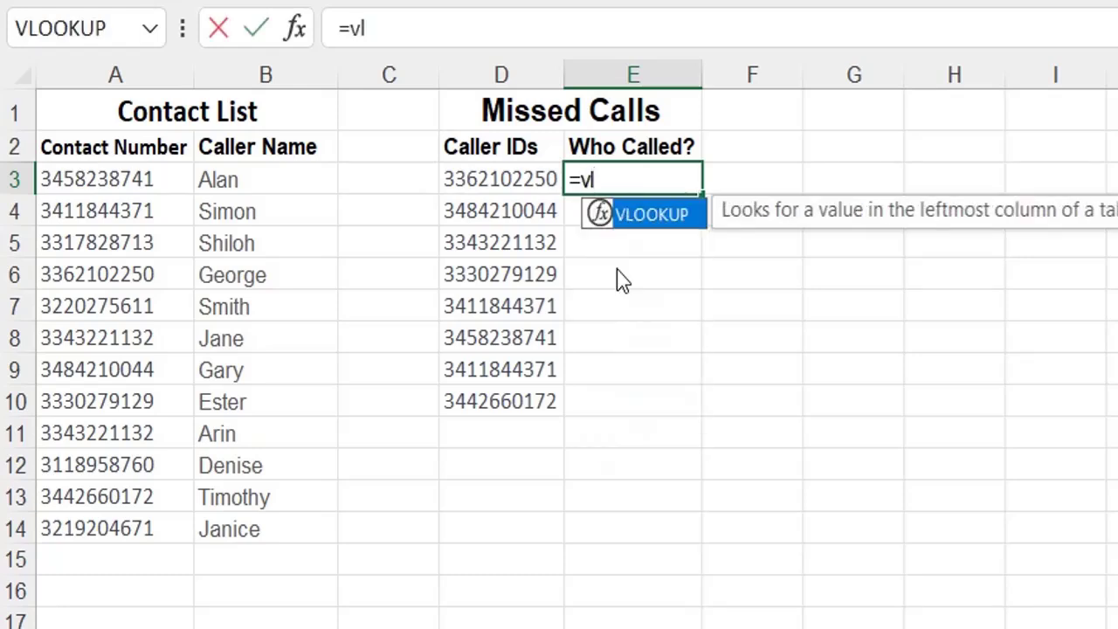
double_click(653, 229)
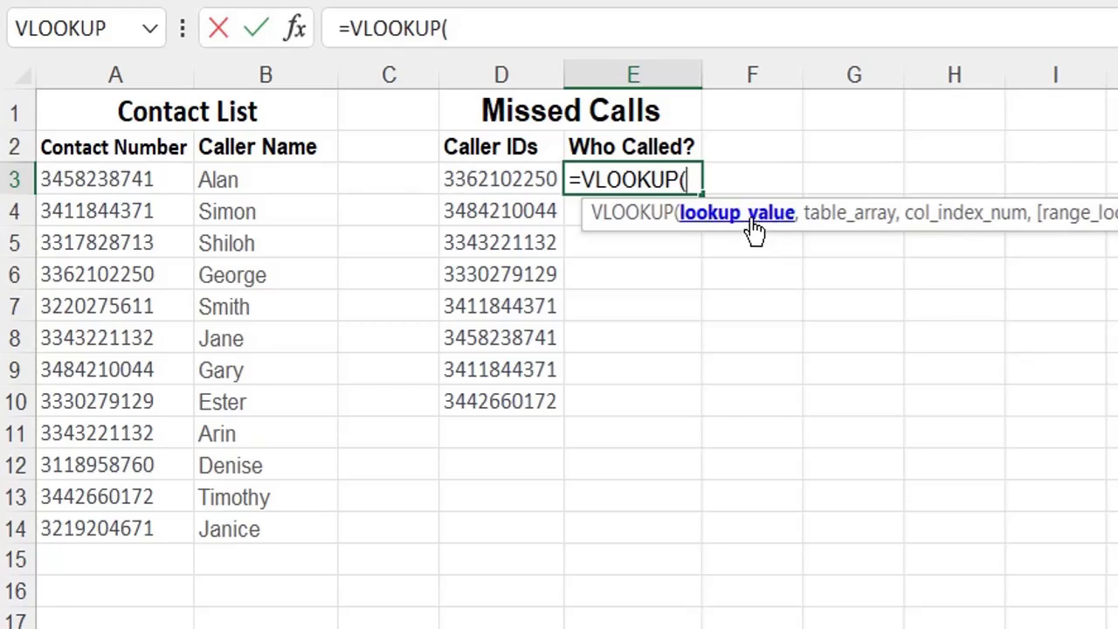
left_click(528, 180)
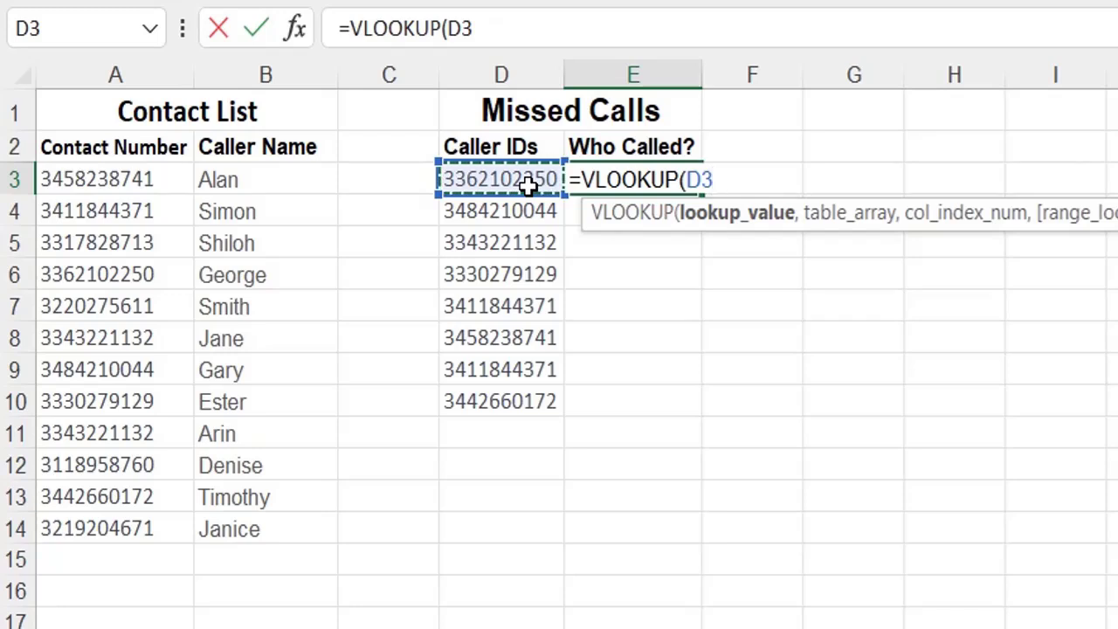
type(",")
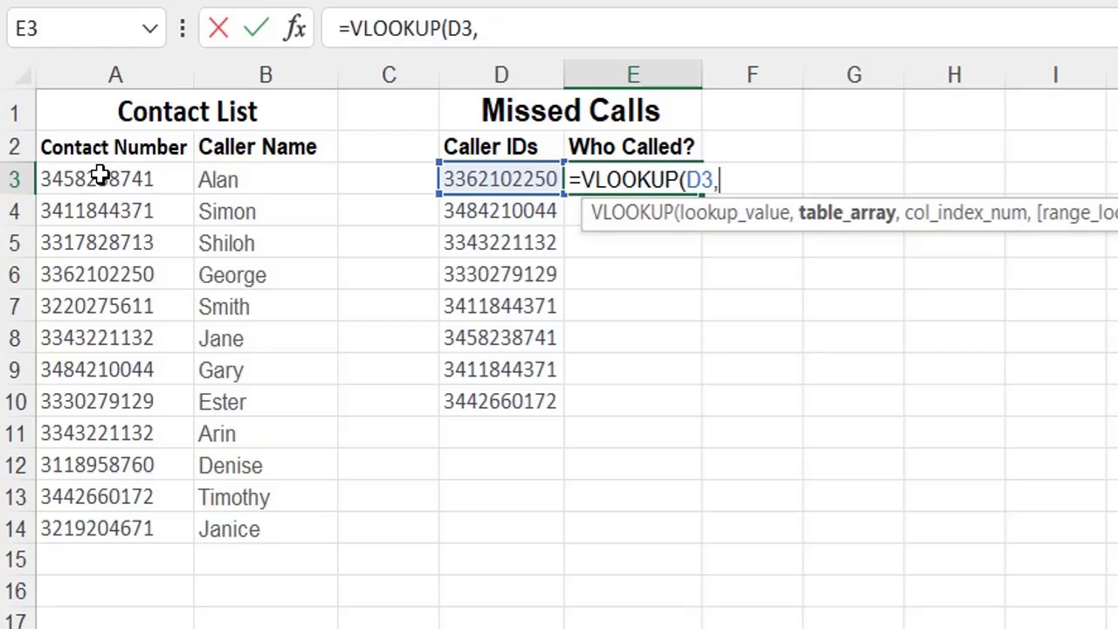
left_click_drag(95, 180, 280, 536)
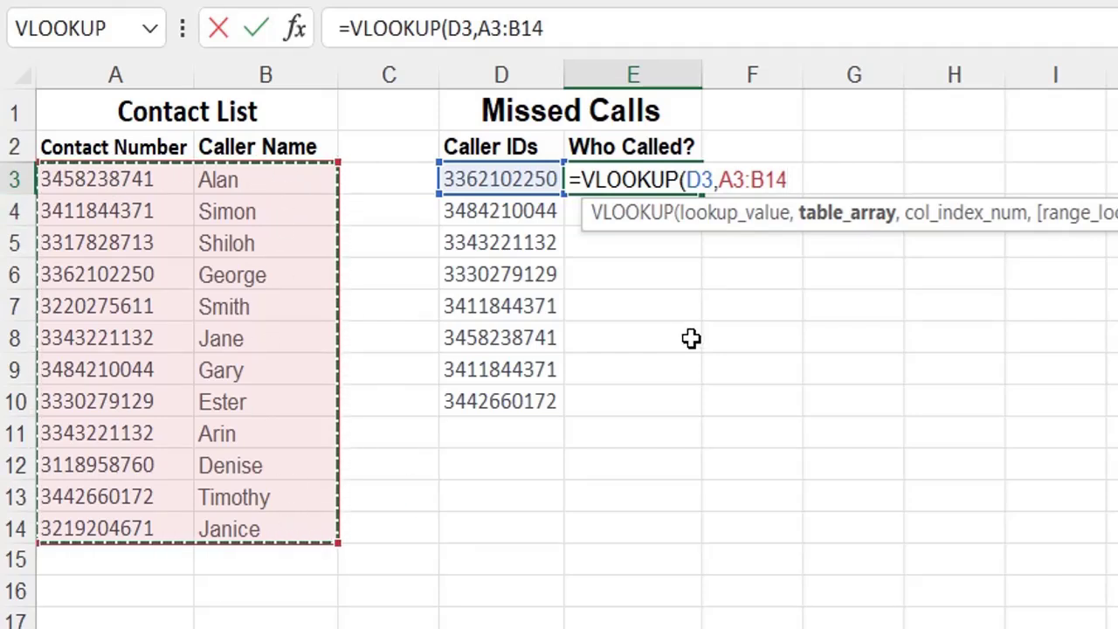
type(",")
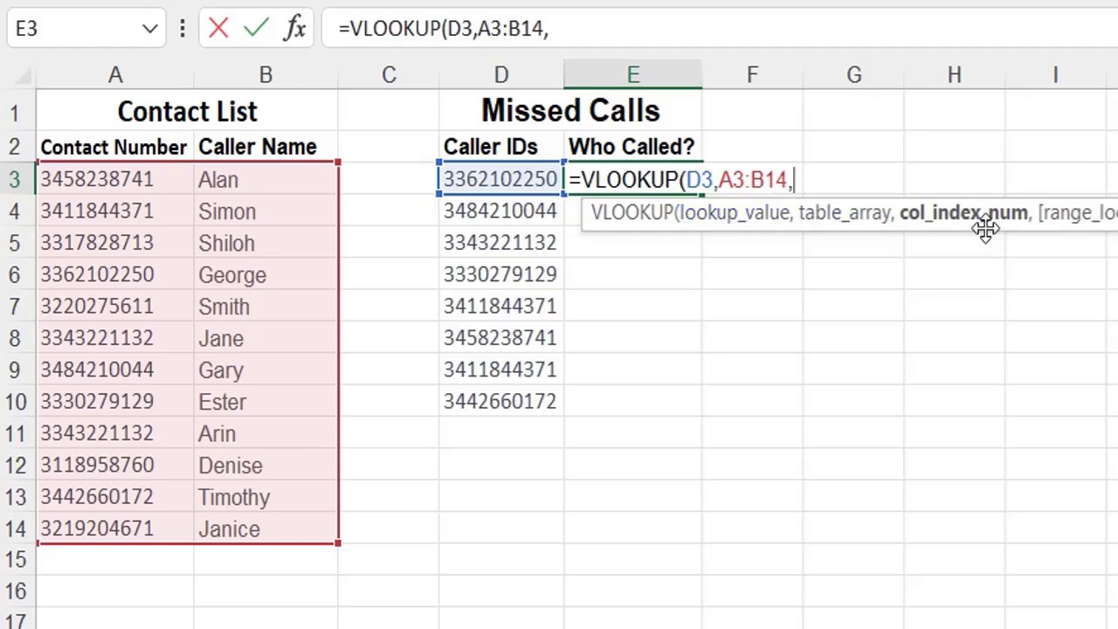
Make the table array in the E3 formula absolute as $A$3:$B$14
left_click(721, 180)
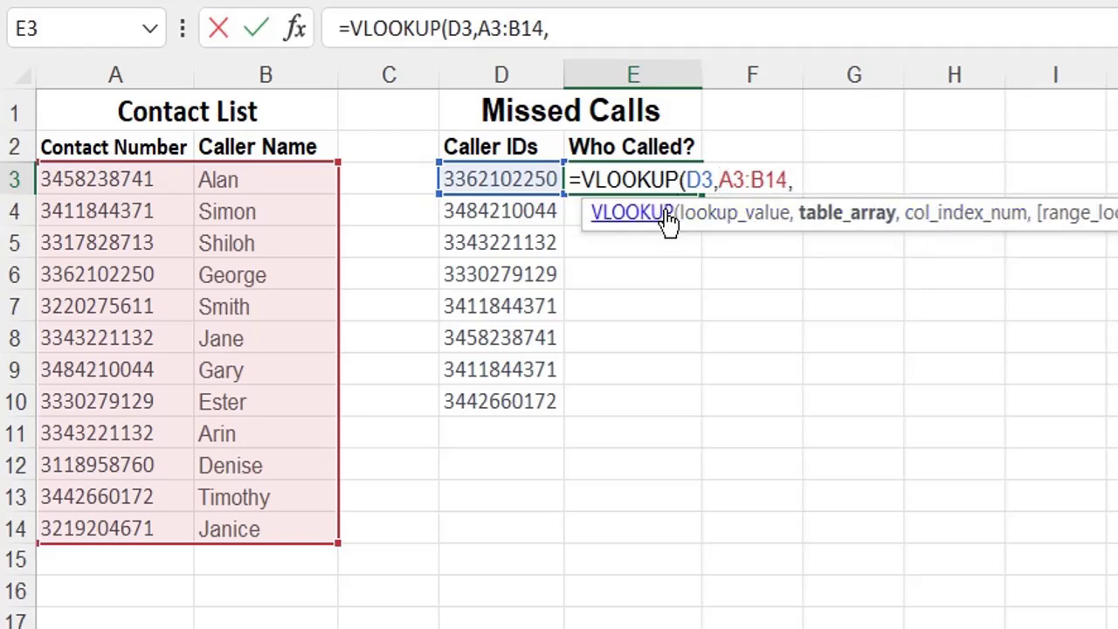
type("$")
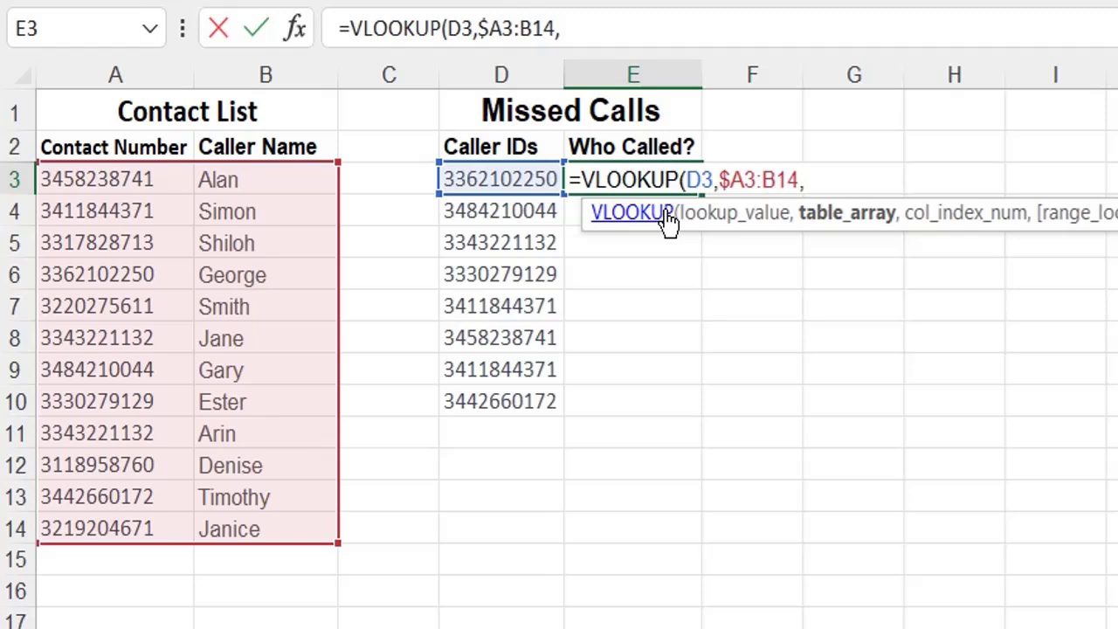
left_click(745, 183)
type("$")
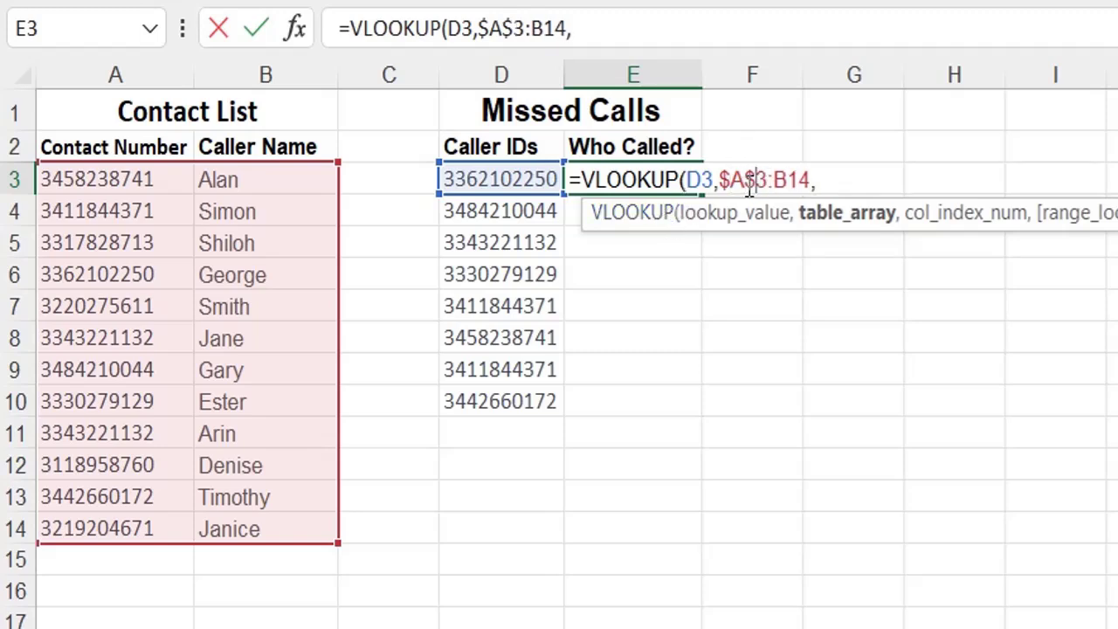
left_click(775, 182)
type("$A")
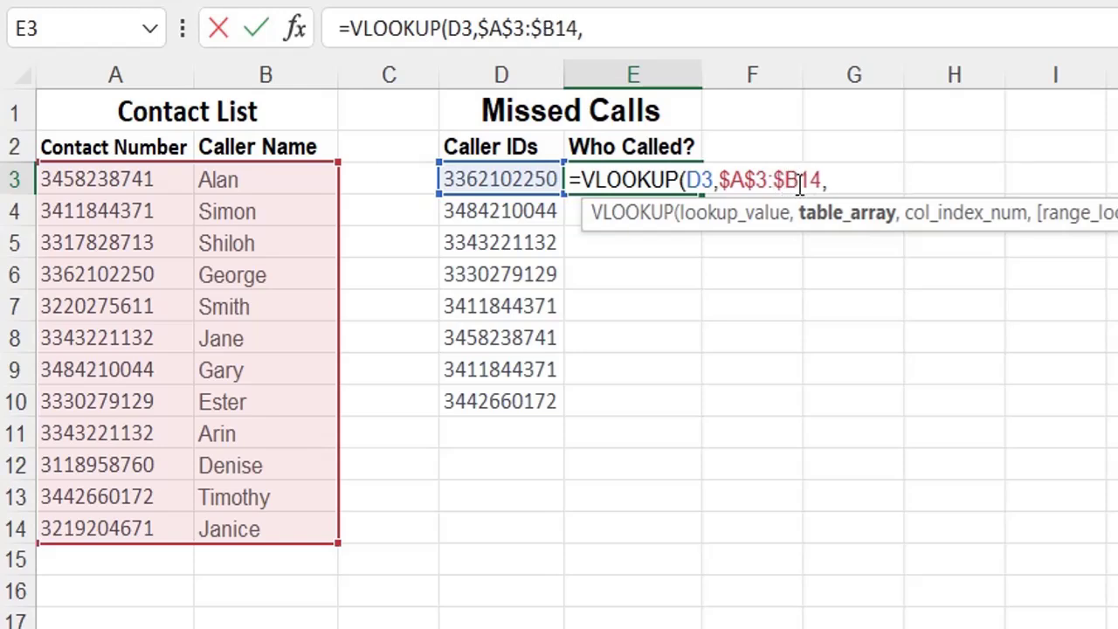
type("$")
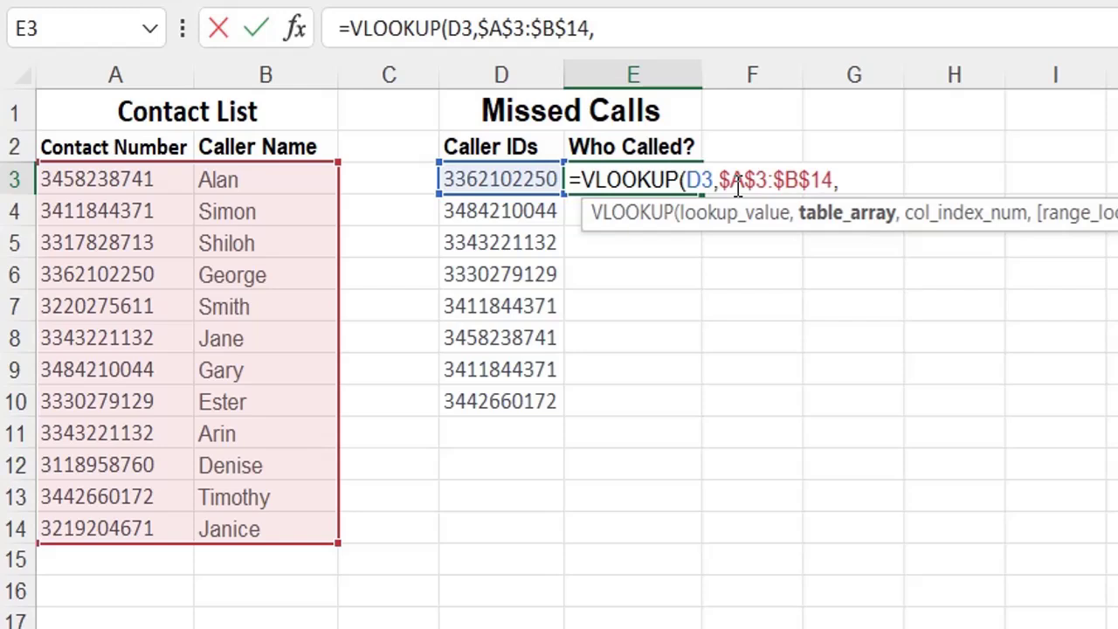
Set the VLOOKUP column index number to 2 so the formula returns the caller name
left_click_drag(719, 180, 753, 180)
left_click(790, 185)
left_click(845, 178)
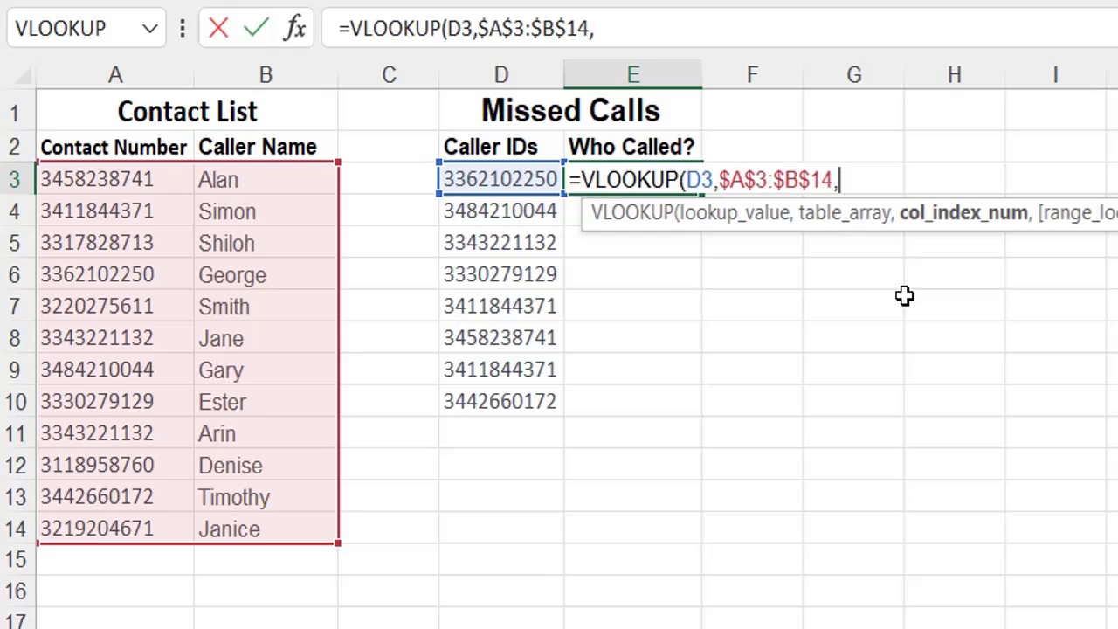
type("2")
key("Return")
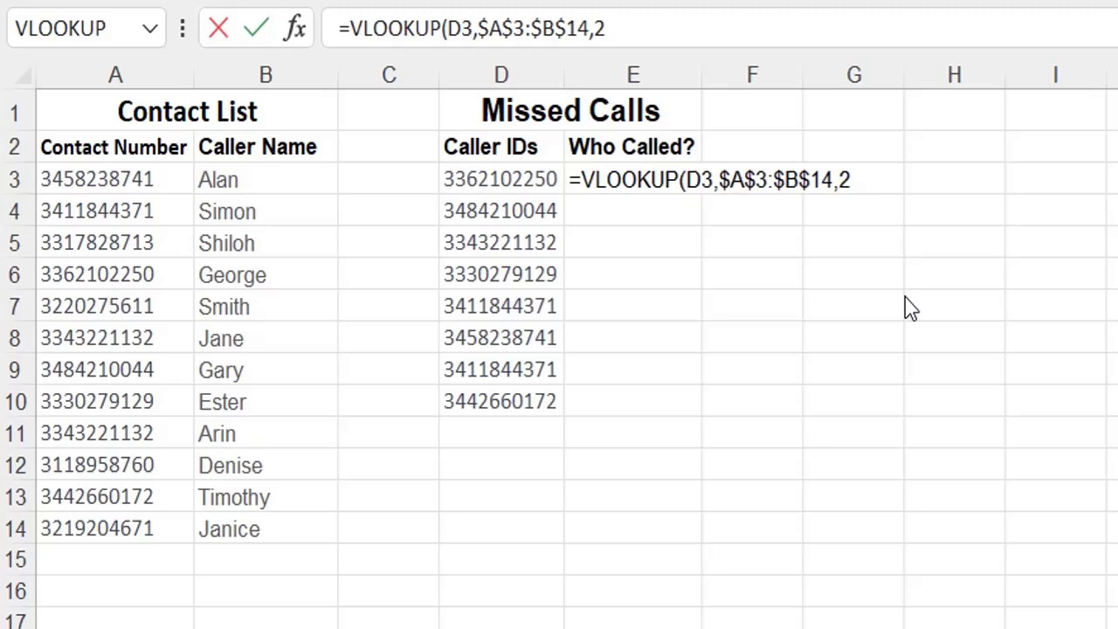
left_click(889, 166)
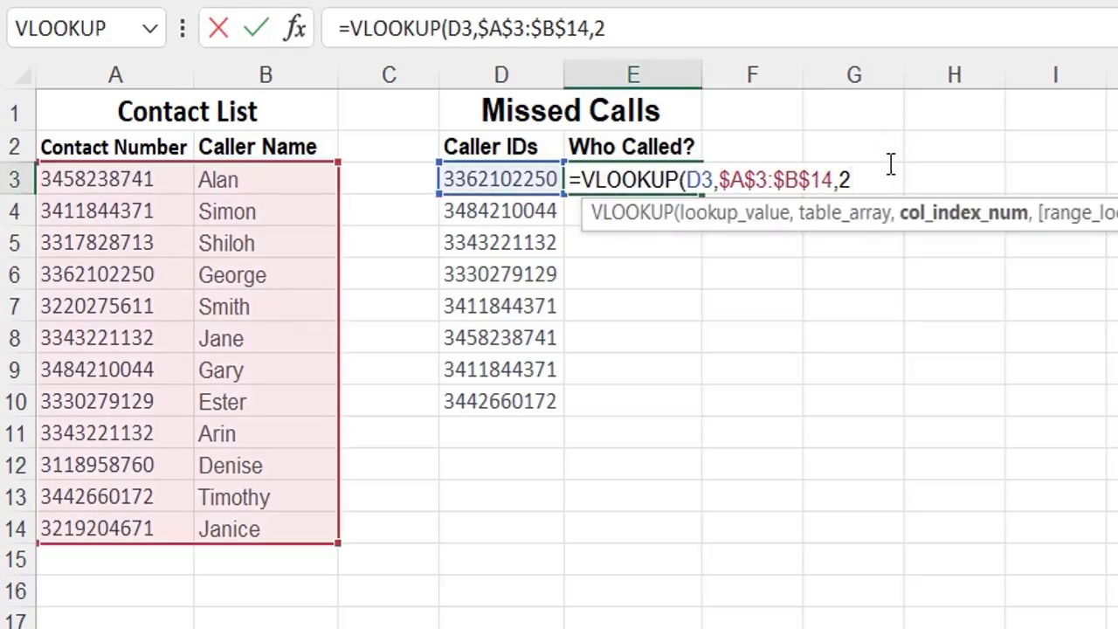
Set the range lookup to FALSE for an exact match and complete the VLOOKUP formula in E3
type(",")
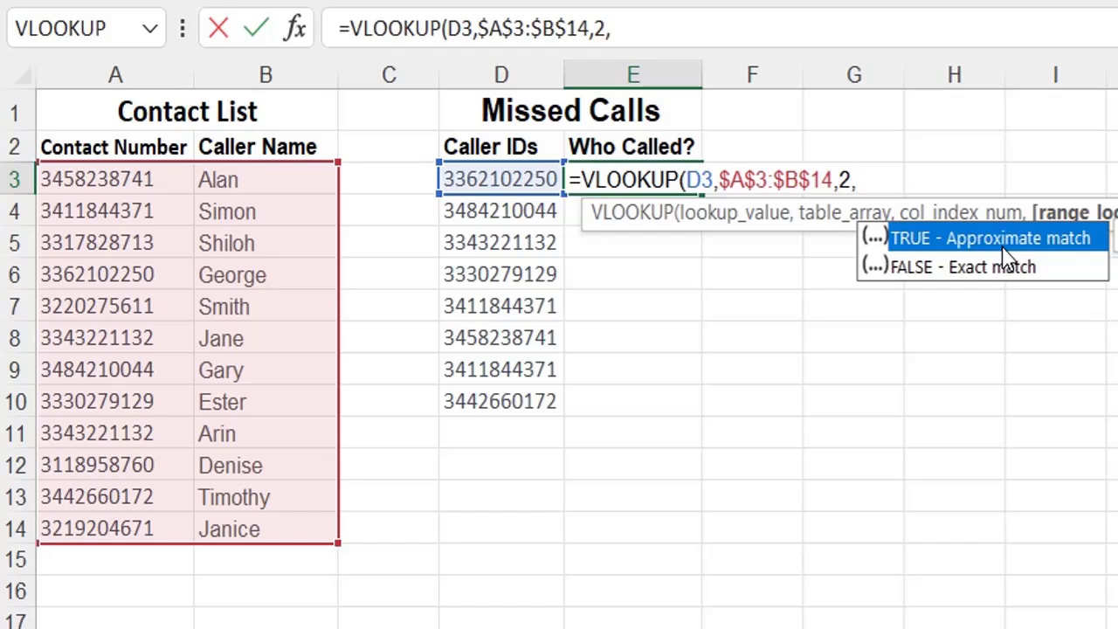
left_click(1015, 279)
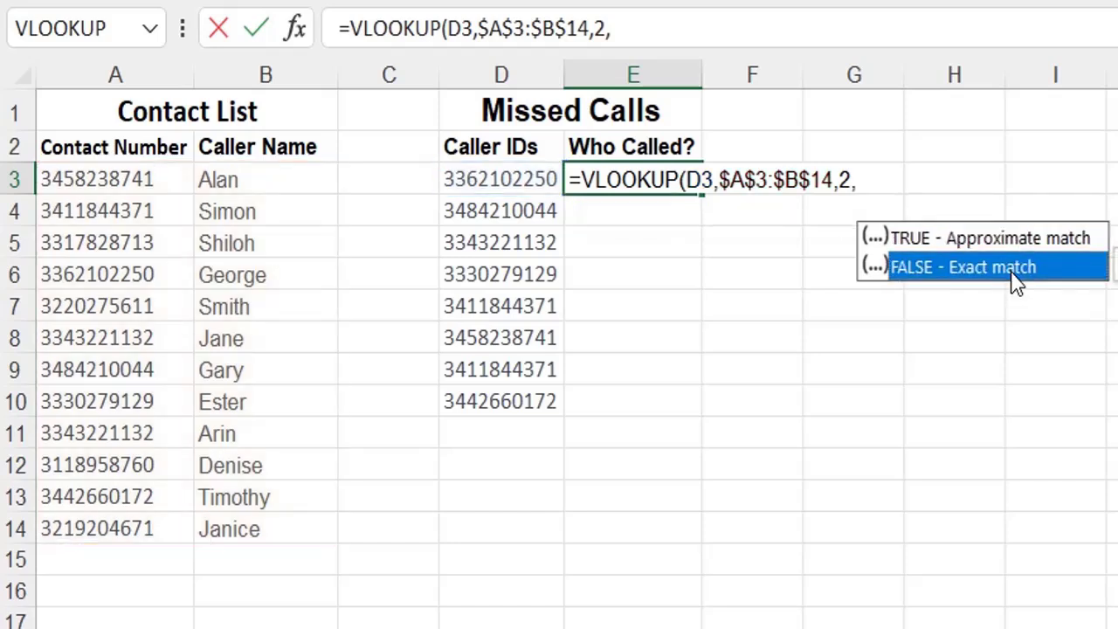
double_click(1013, 276)
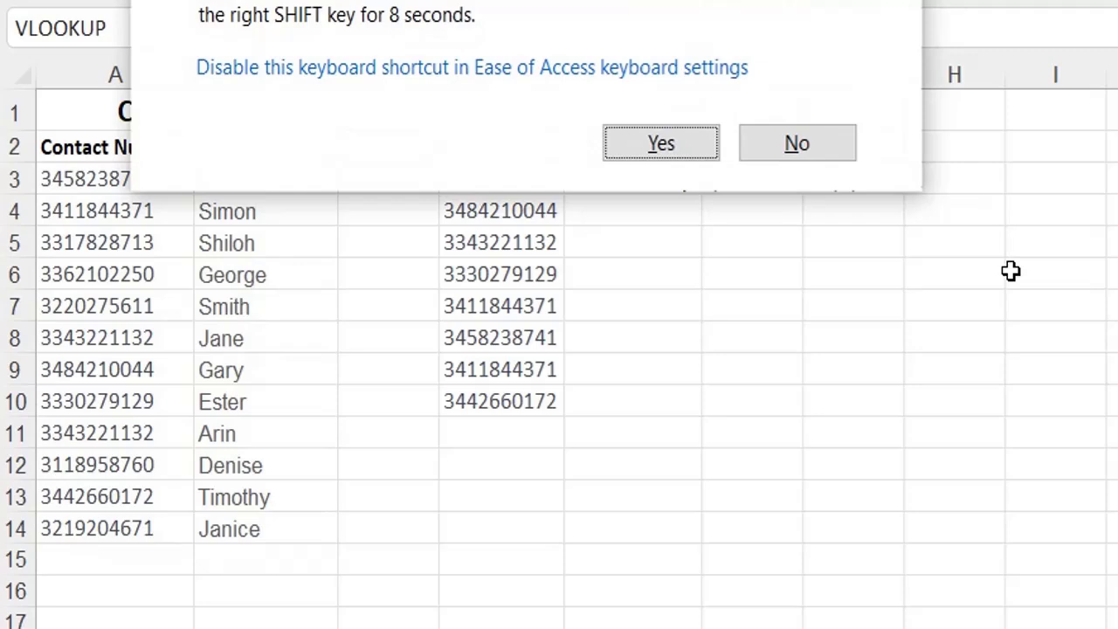
key("Escape")
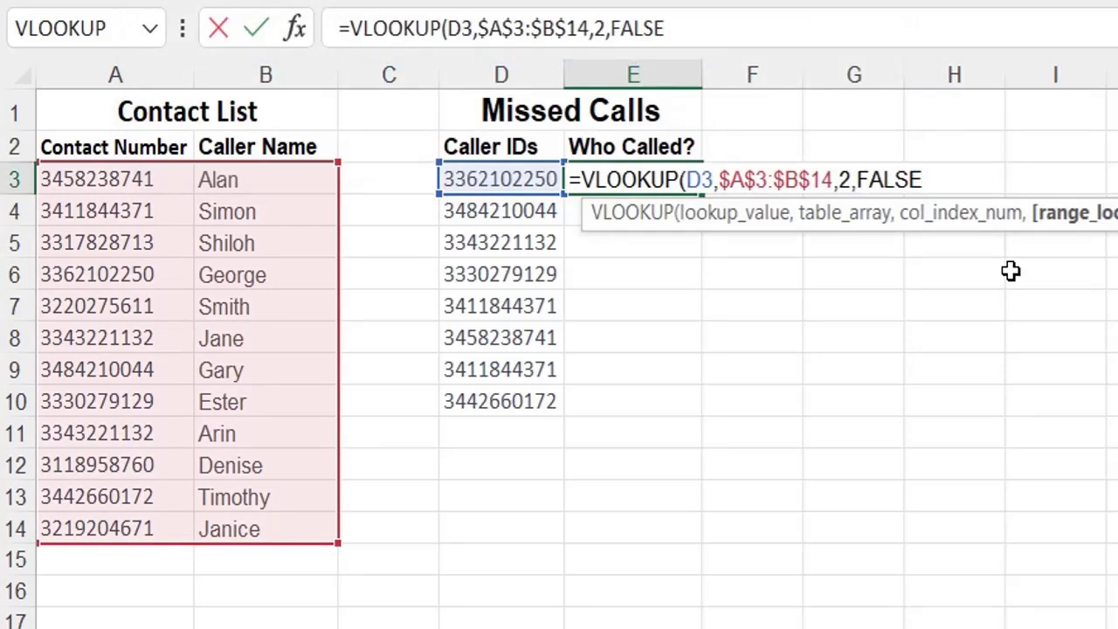
type(")")
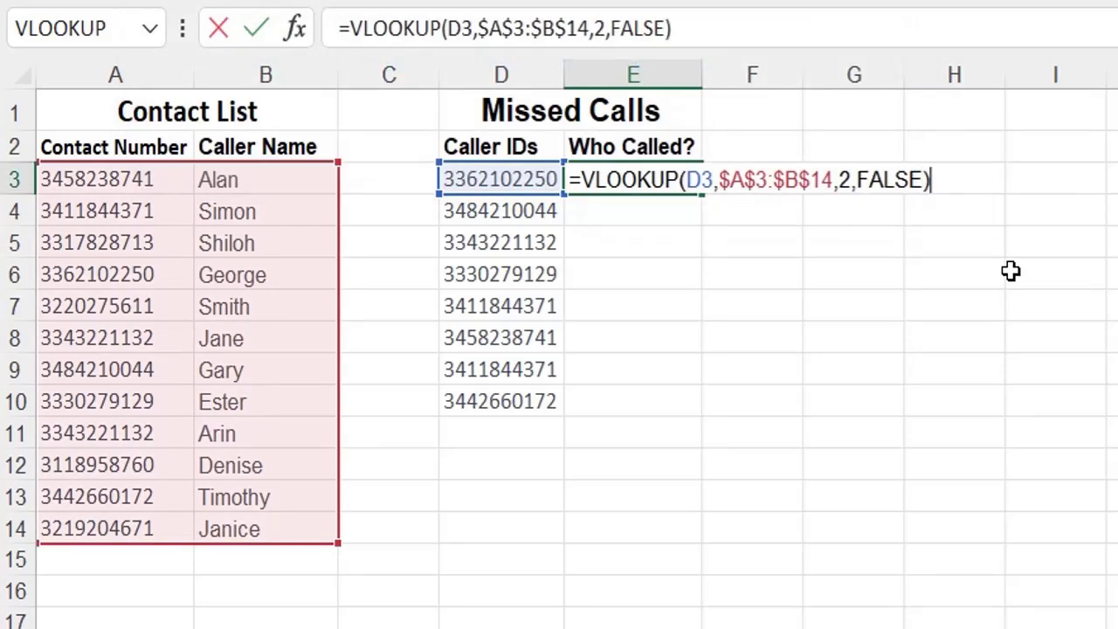
key("Return")
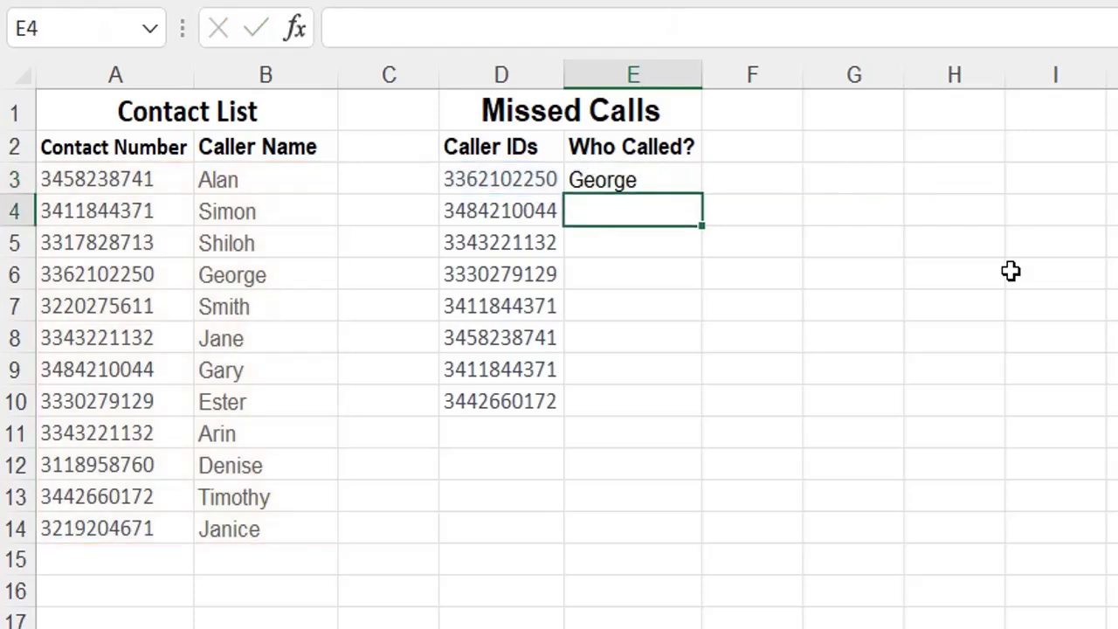
Review the VLOOKUP formula in E3 against the contact list range A3:B14
left_click(655, 181)
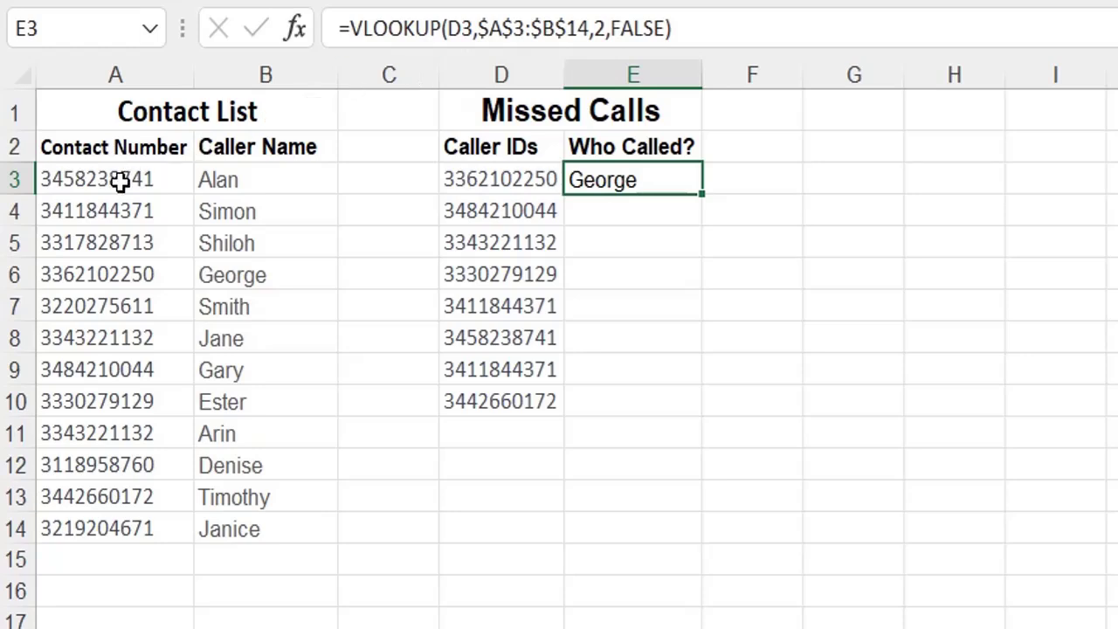
left_click_drag(119, 180, 294, 512)
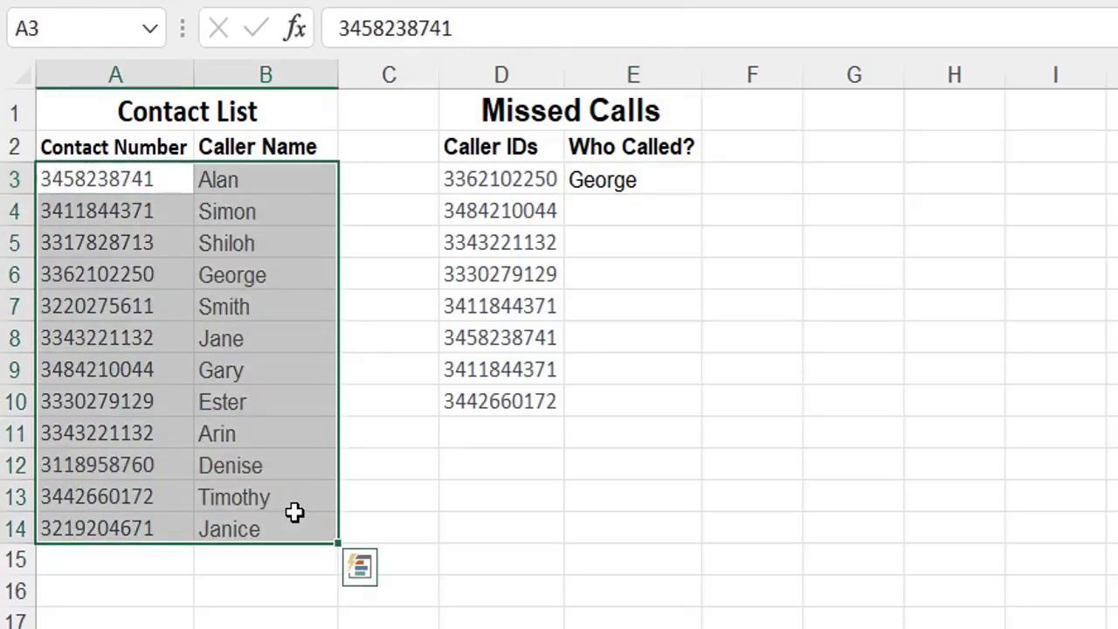
left_click(633, 184)
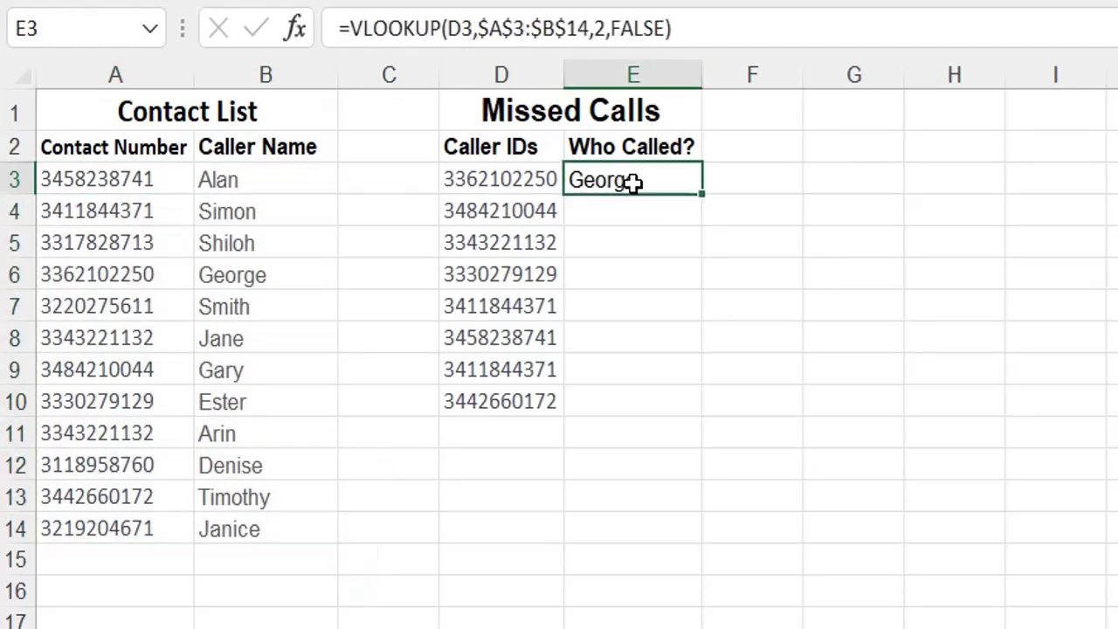
Trace the caller ID in D3 down the contact numbers in A3:A6 and compare the matching name in B6 with E3
left_click(558, 180)
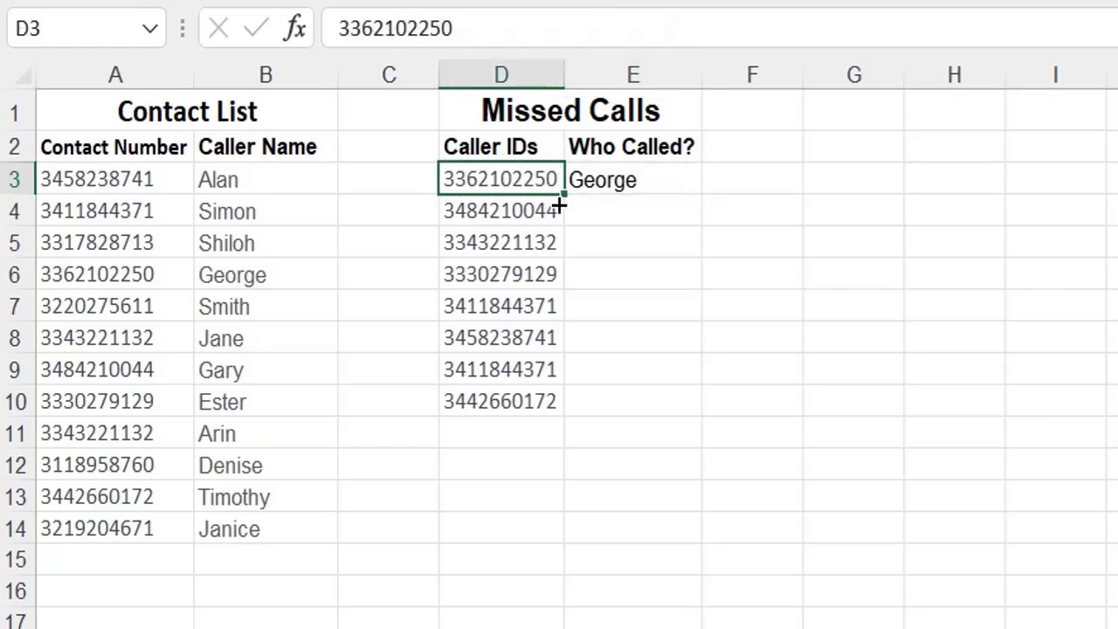
left_click(110, 179)
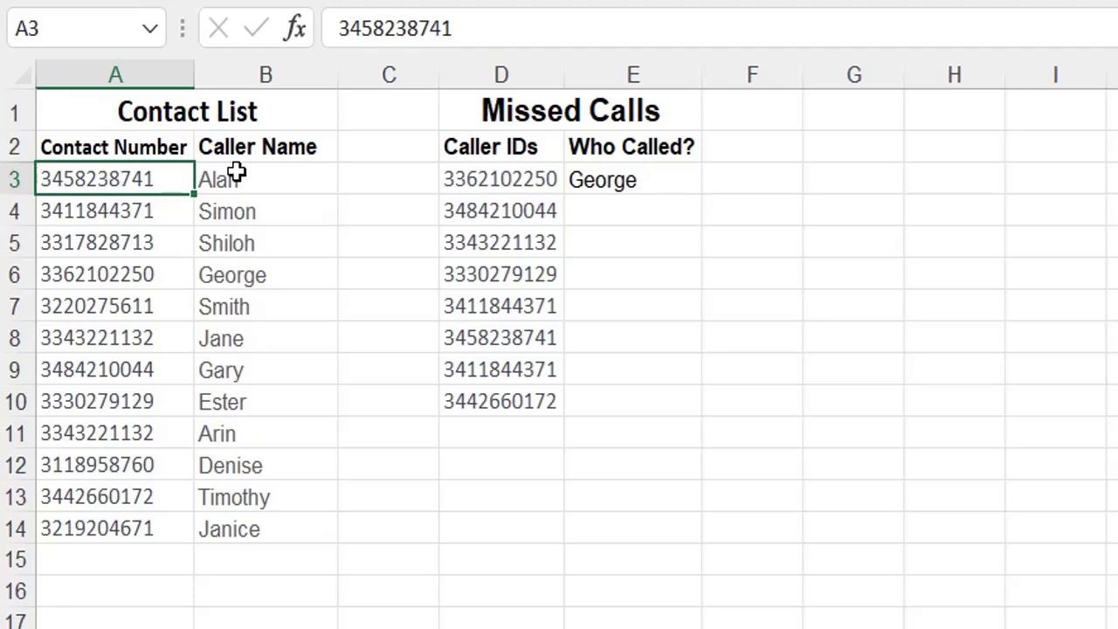
left_click(124, 215)
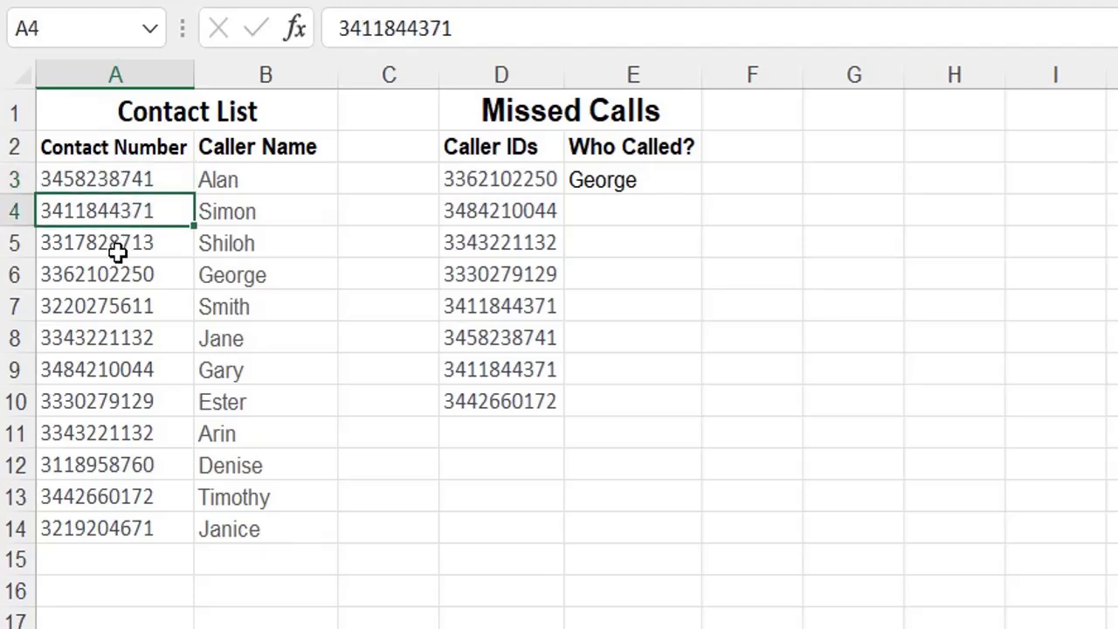
left_click(118, 248)
left_click(111, 276)
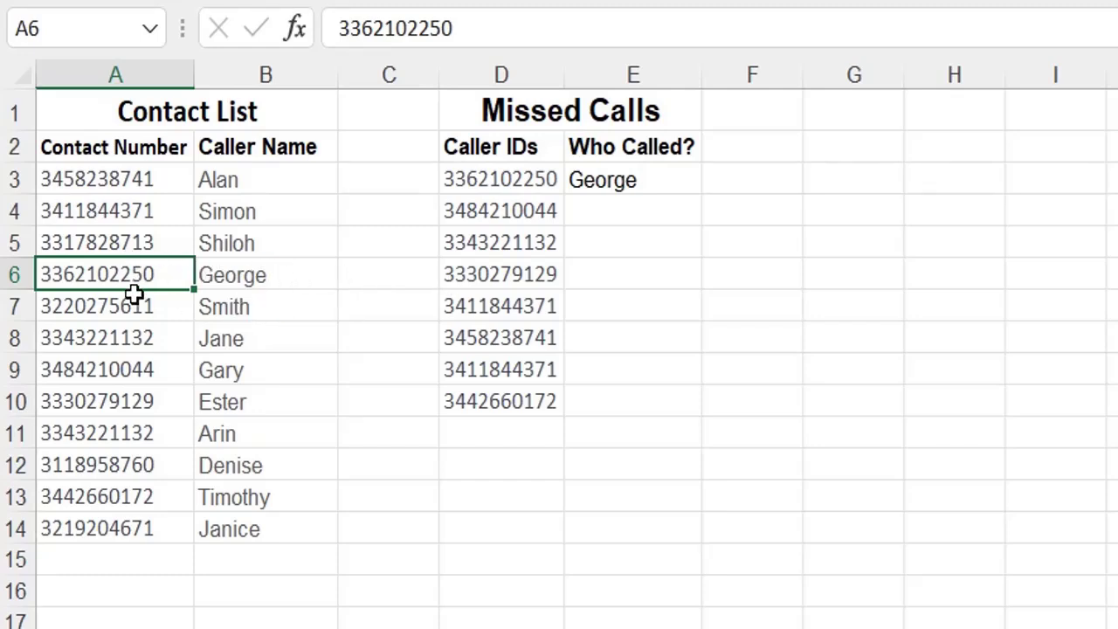
left_click(624, 171)
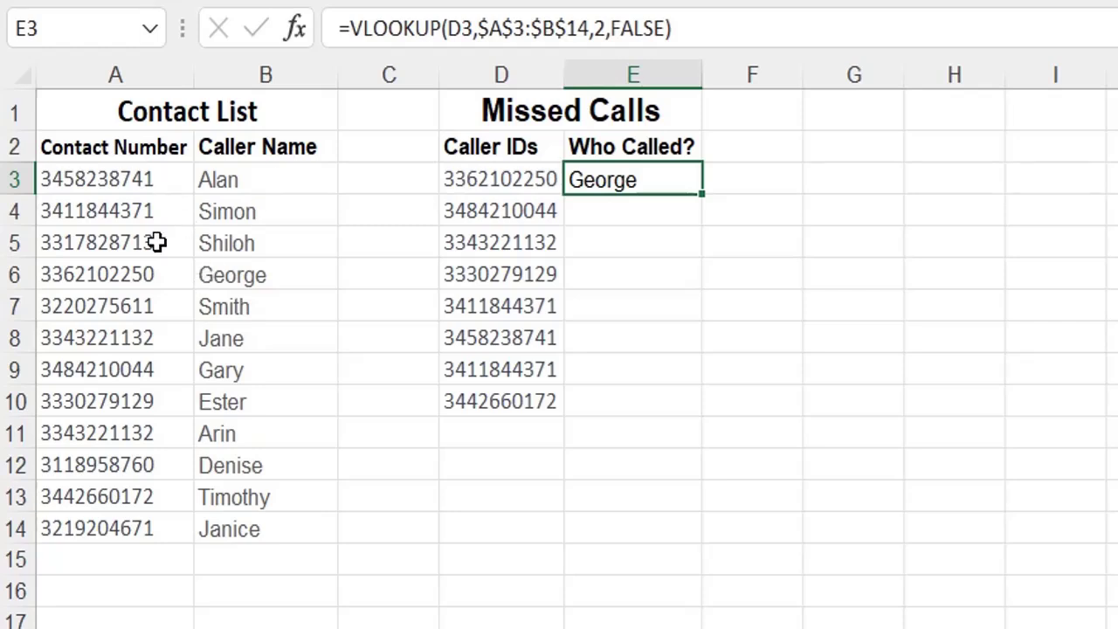
left_click(315, 274)
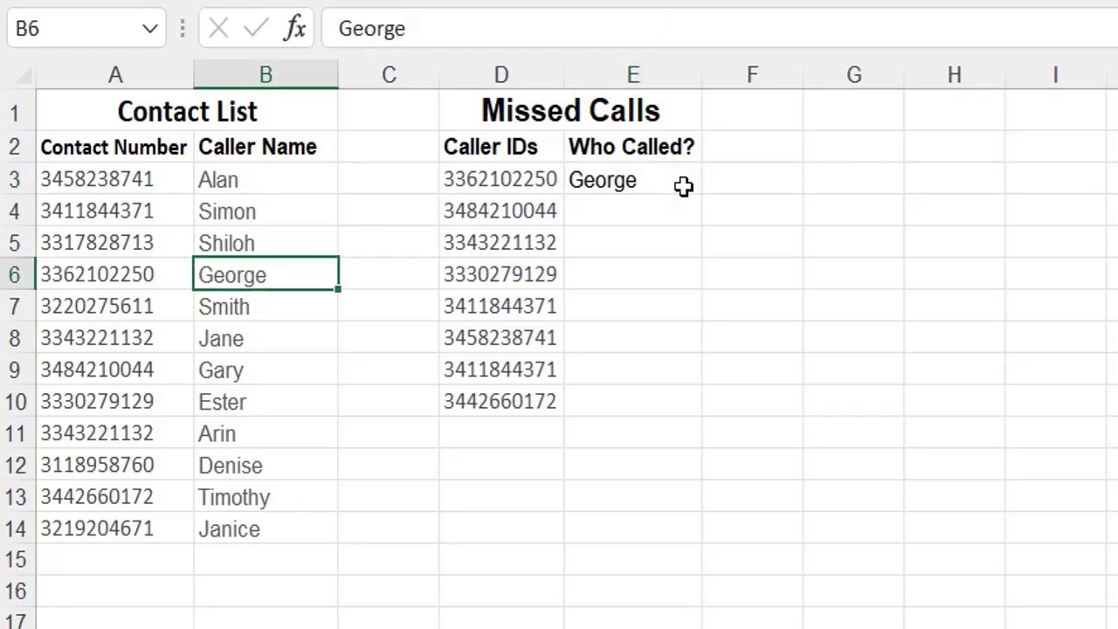
Fill the VLOOKUP formula from E3 down through E10 in the Who Called? column
left_click(638, 180)
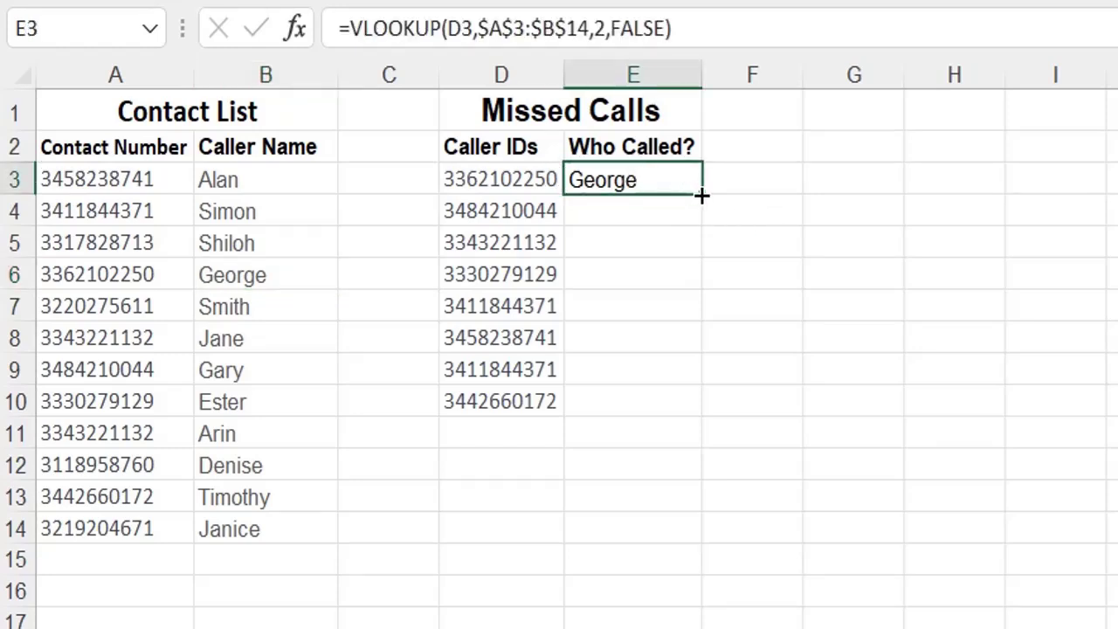
left_click_drag(701, 195, 692, 417)
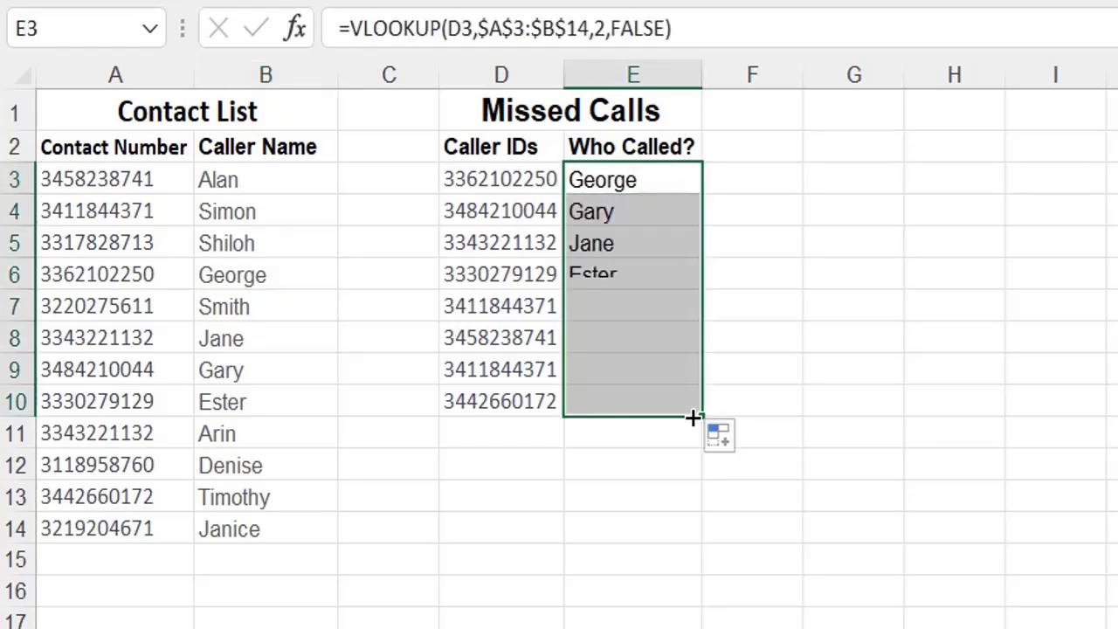
Review the lookup formulas and returned caller names in the Who Called? column from E3 to E10
left_click(585, 217)
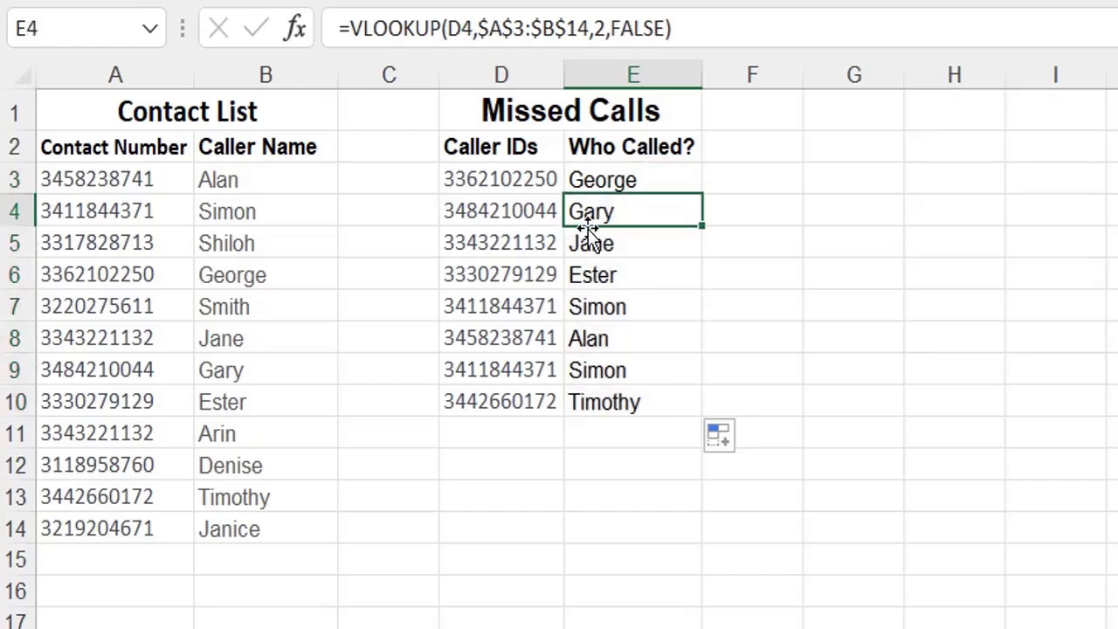
left_click(591, 245)
left_click(591, 274)
left_click(598, 307)
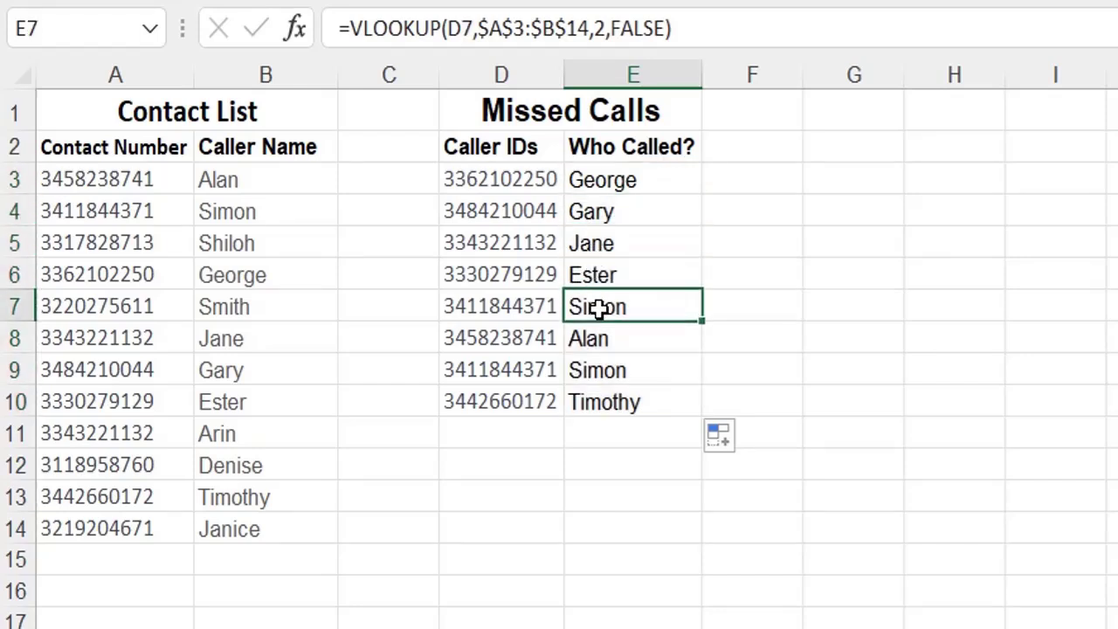
left_click(611, 338)
left_click(625, 374)
left_click(626, 403)
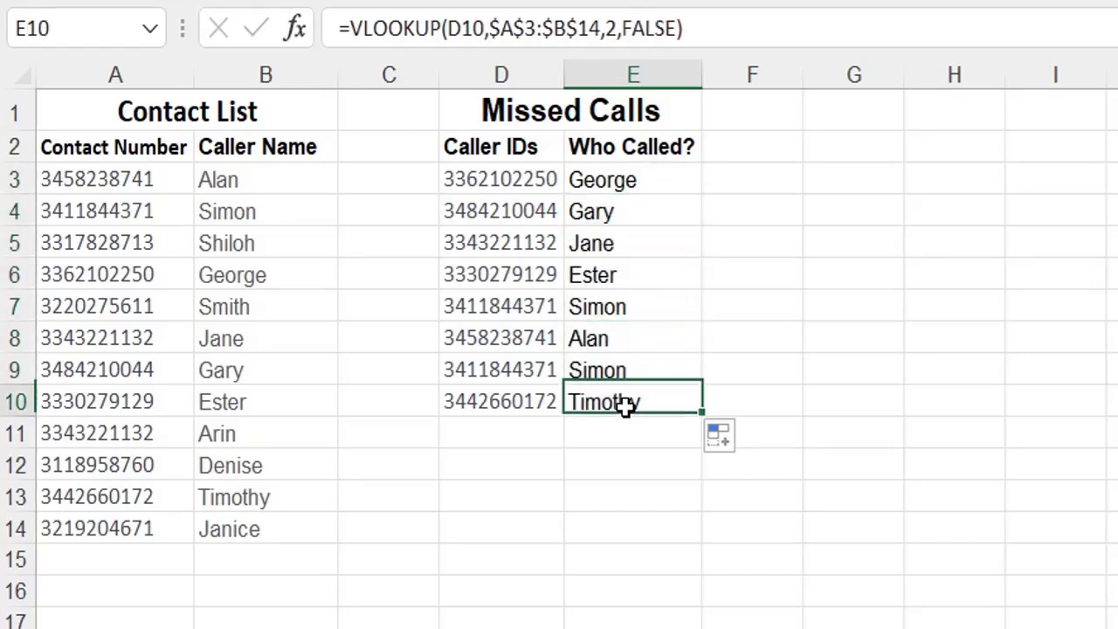
left_click(624, 184)
left_click(625, 274)
left_click(617, 393)
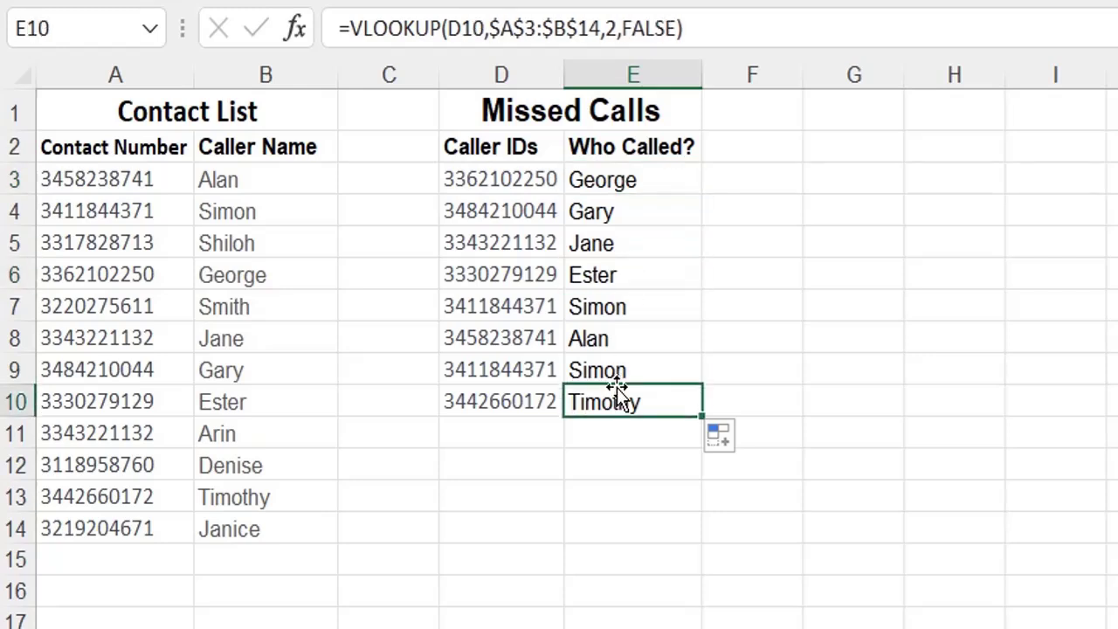
left_click(597, 481)
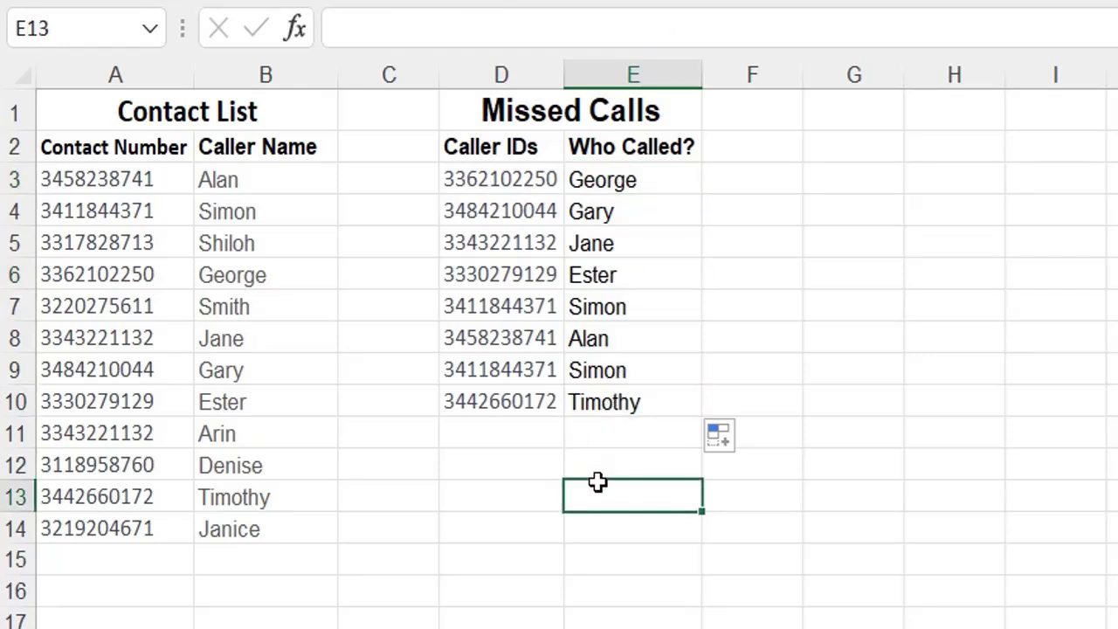